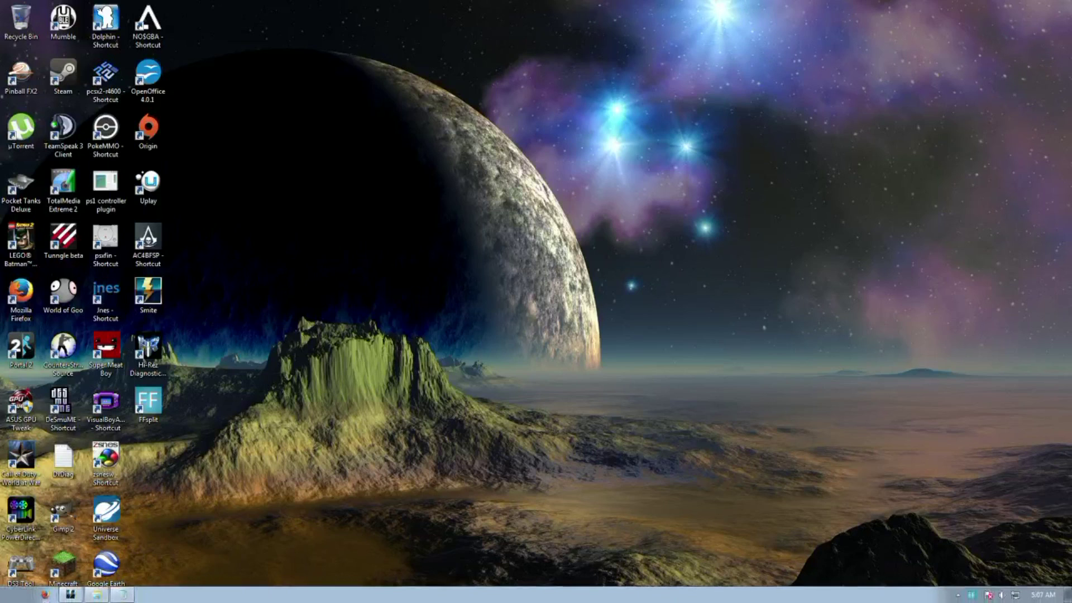
- Bring up the Notepad note saying the Hi-Rez Authenticate and Update Service won't start
click(122, 594)
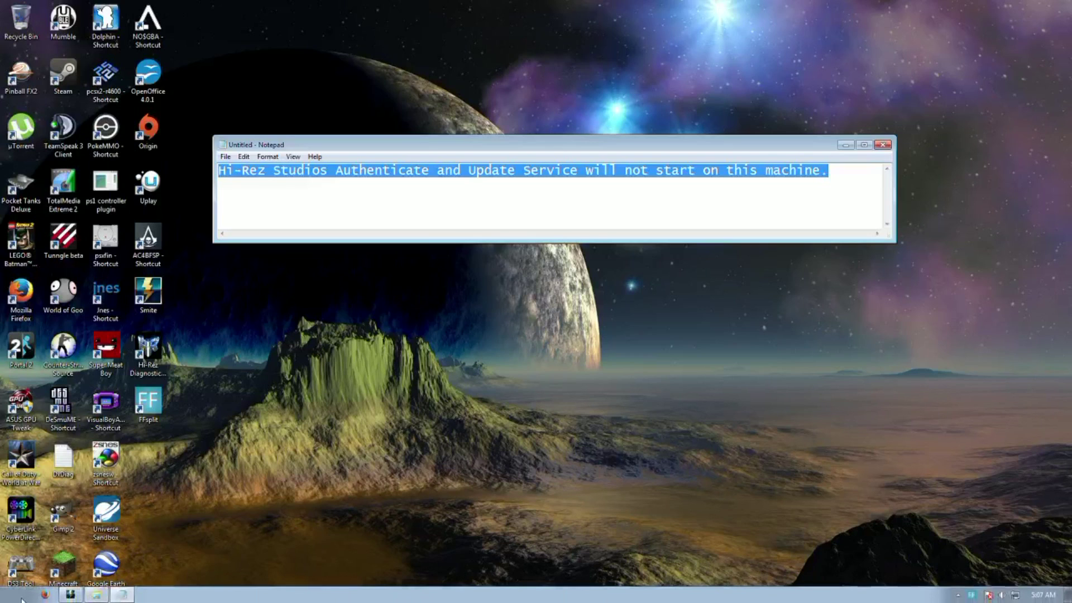
- Browse via Computer to the Program Files (x86) folder on Local Disk (C:)
click(26, 598)
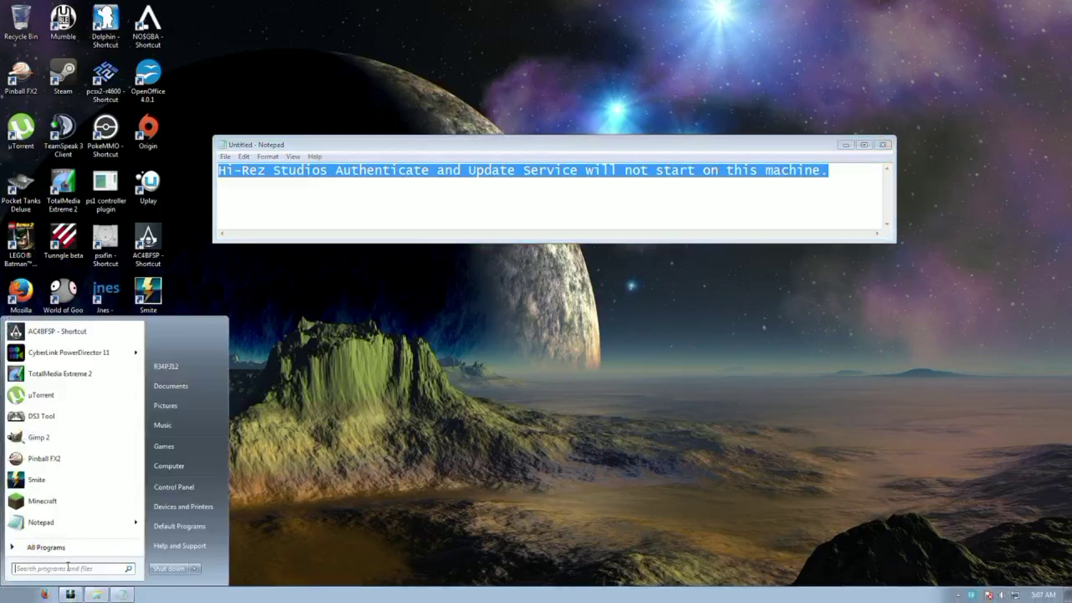
click(181, 470)
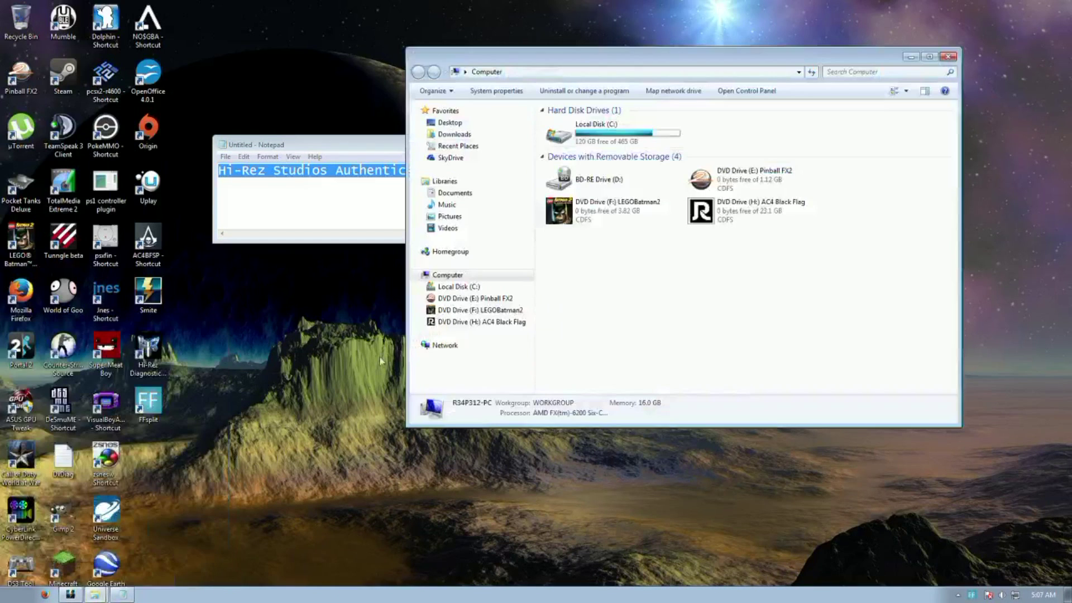
click(453, 286)
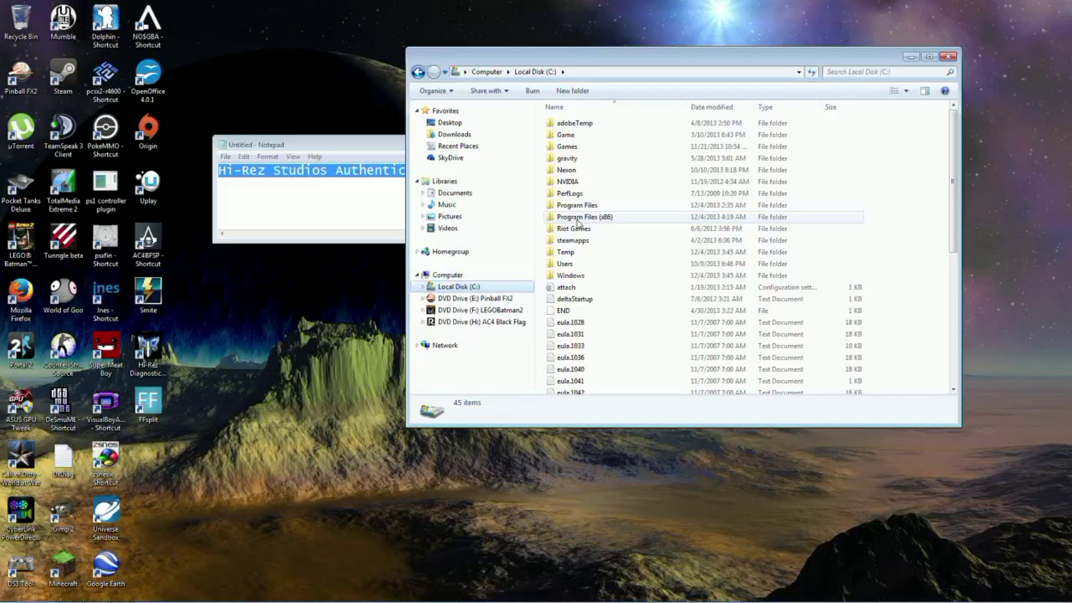
double_click(578, 222)
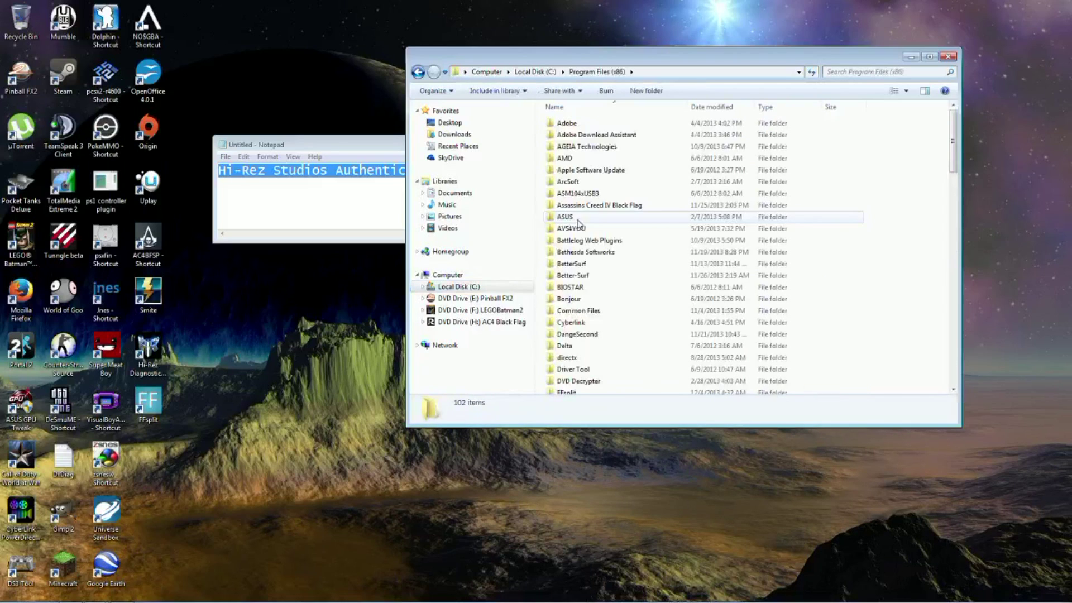
scroll(623, 364, down, 1)
- Delete the Hi-Rez Studios folder
click(622, 364)
scroll(622, 365, down, 2)
scroll(620, 364, down, 2)
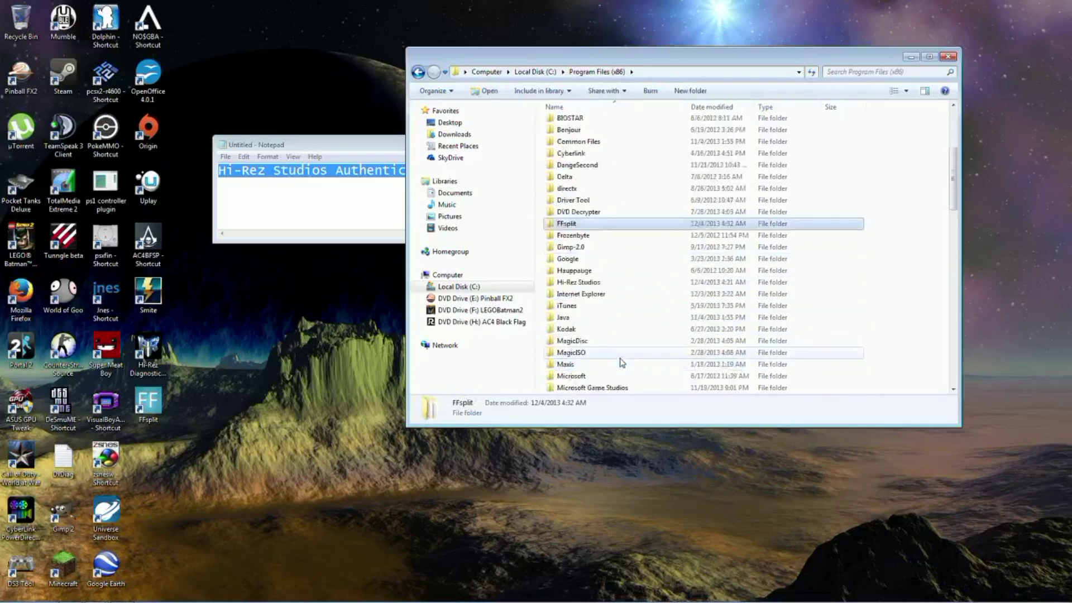
scroll(621, 363, down, 1)
click(575, 249)
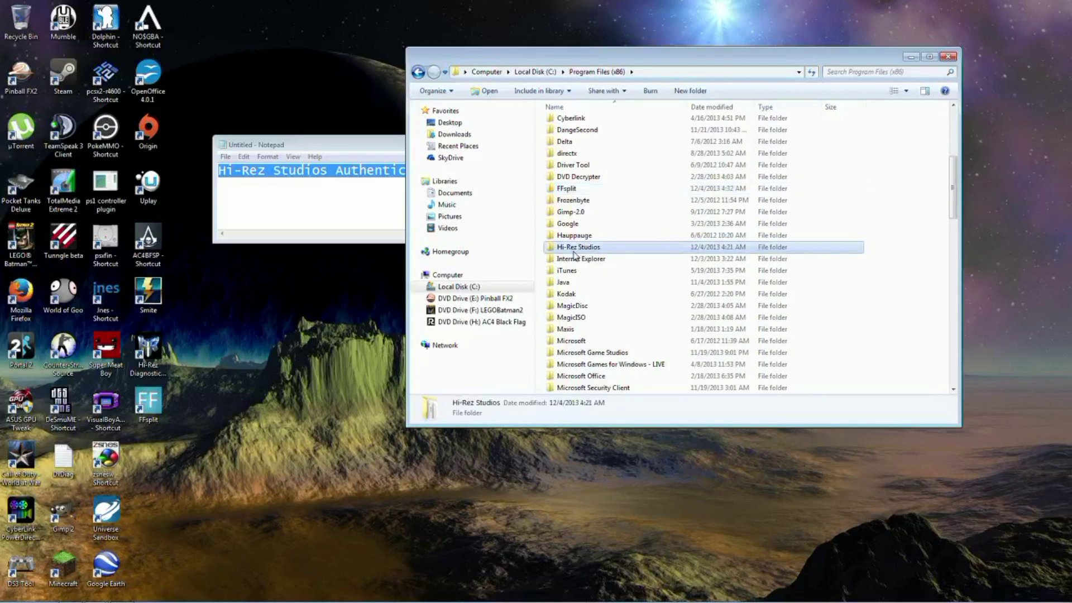
right_click(570, 249)
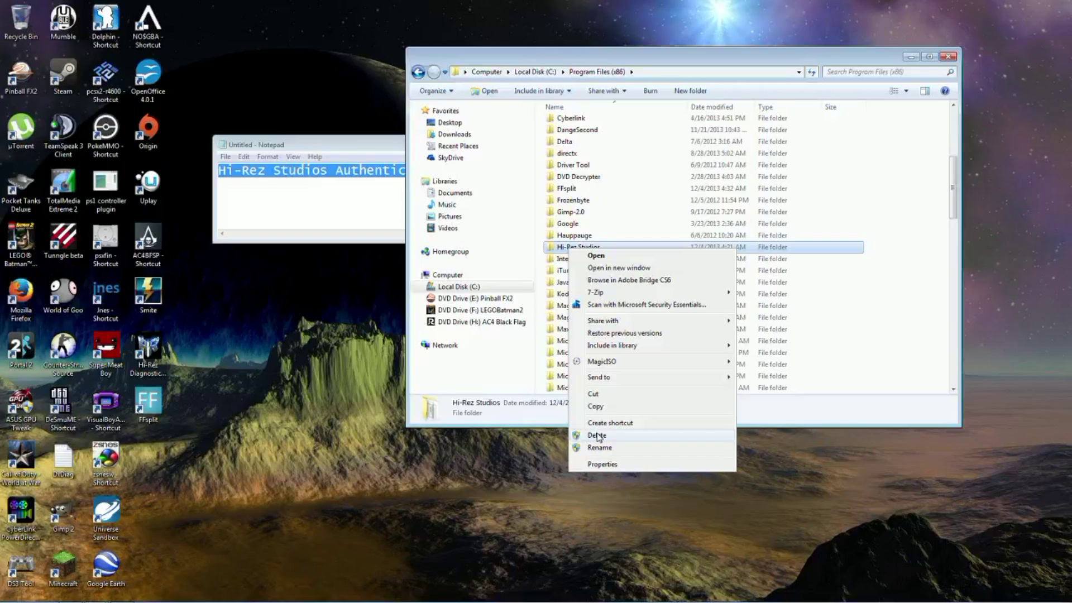
click(596, 437)
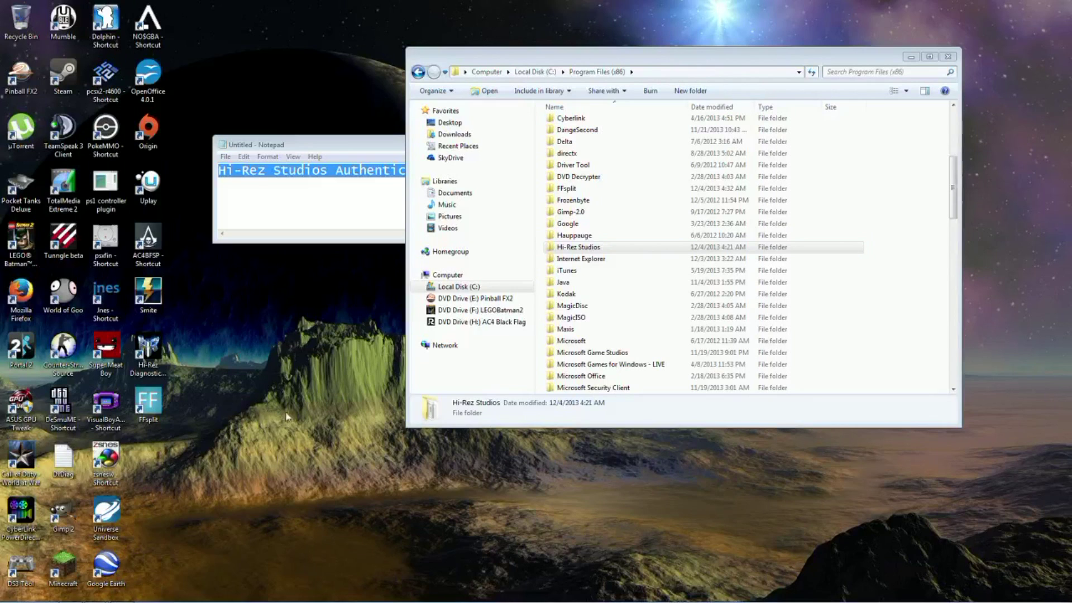
- In Control Panel's program list, select Smite, then Hi-Rez Studios Authenticate and Update Service
click(19, 594)
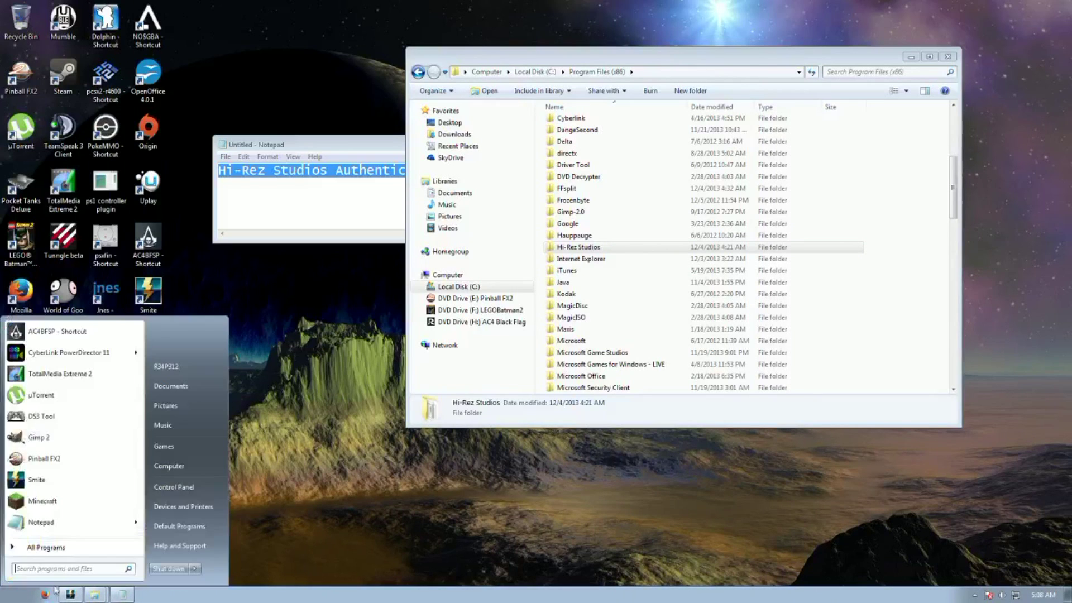
click(189, 487)
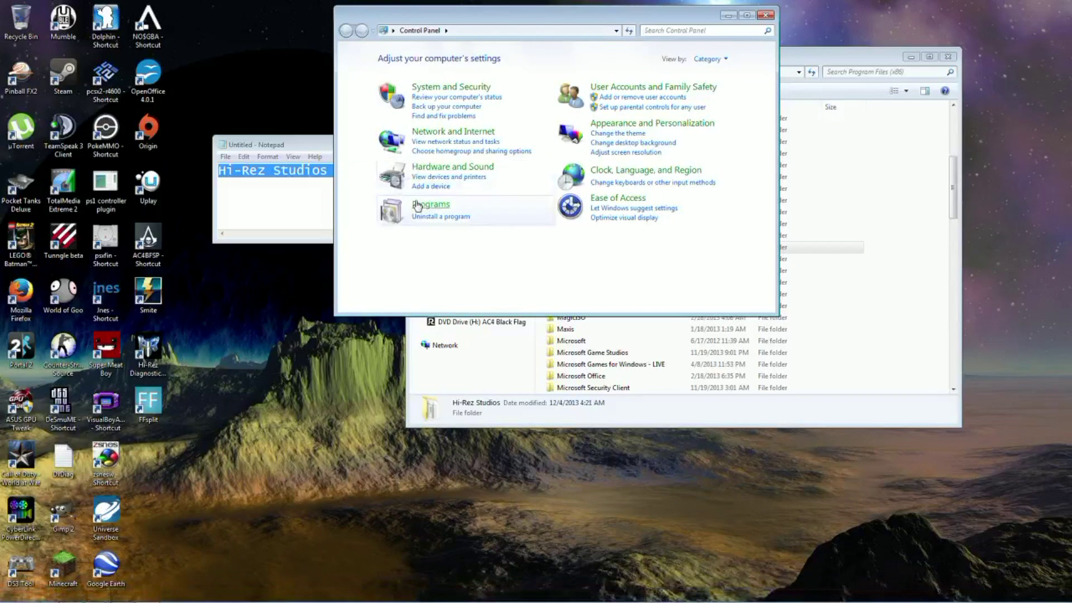
click(423, 217)
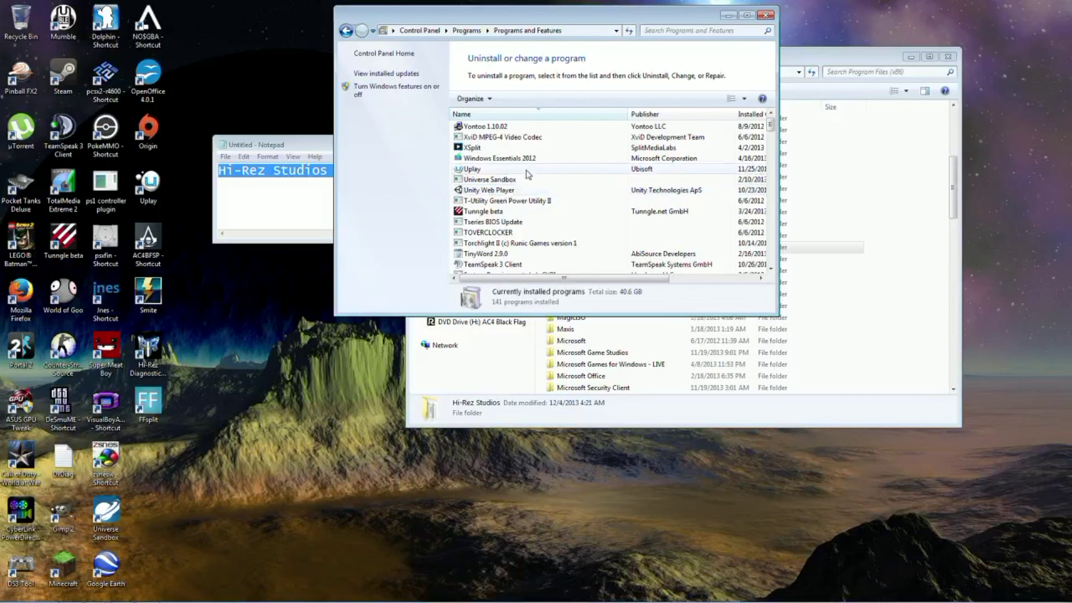
scroll(511, 193, down, 3)
scroll(487, 221, down, 1)
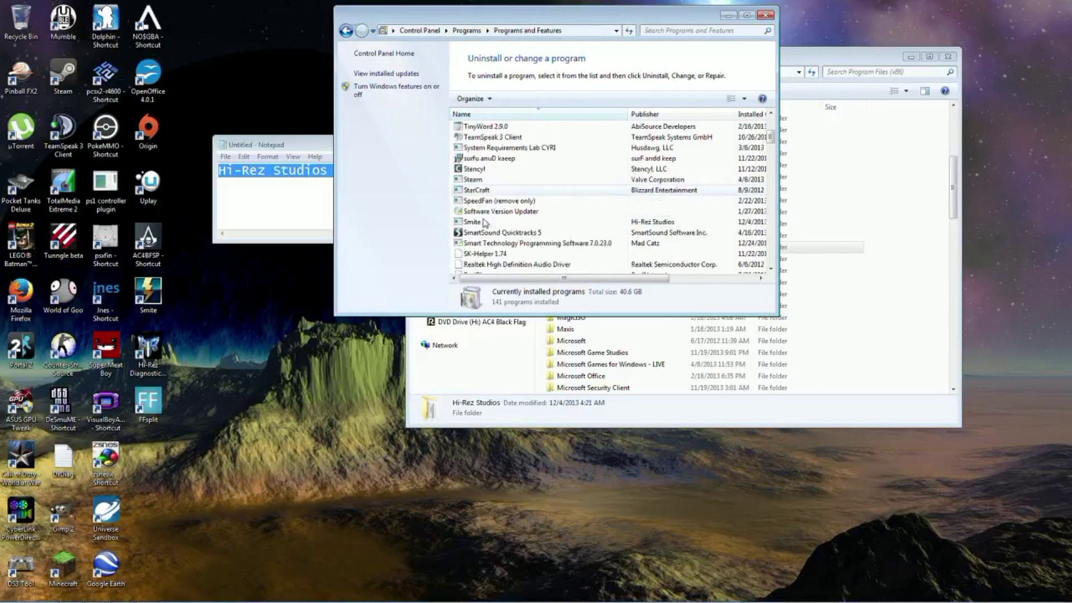
click(485, 223)
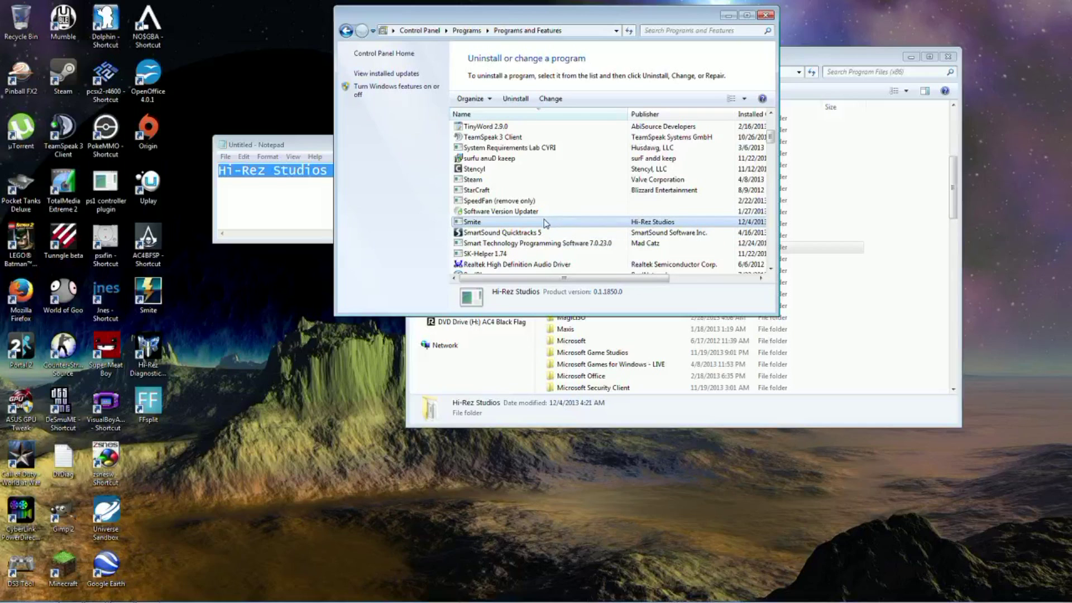
scroll(545, 223, down, 1)
scroll(559, 233, down, 1)
scroll(559, 233, down, 1)
scroll(559, 233, down, 1)
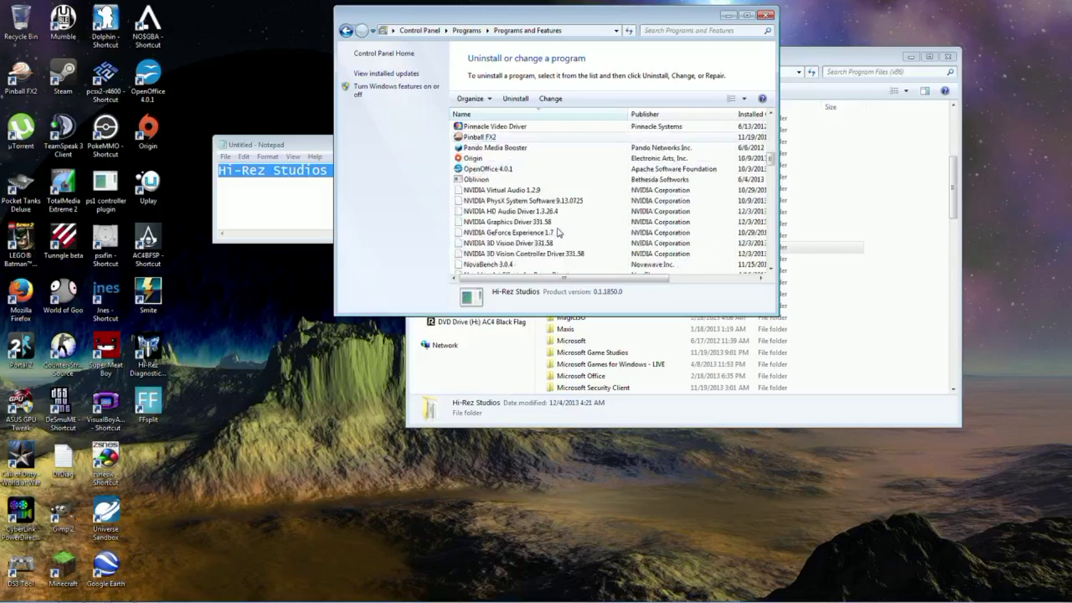
scroll(558, 233, down, 3)
scroll(558, 233, down, 1)
scroll(559, 234, down, 1)
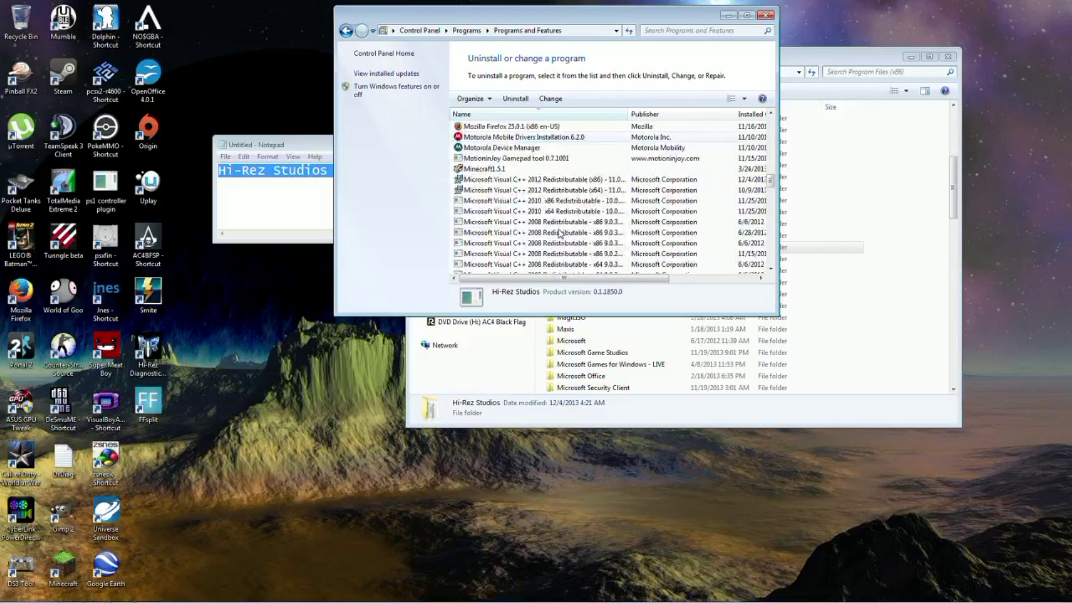
scroll(558, 233, down, 2)
scroll(559, 234, down, 2)
scroll(560, 233, down, 2)
scroll(561, 235, down, 2)
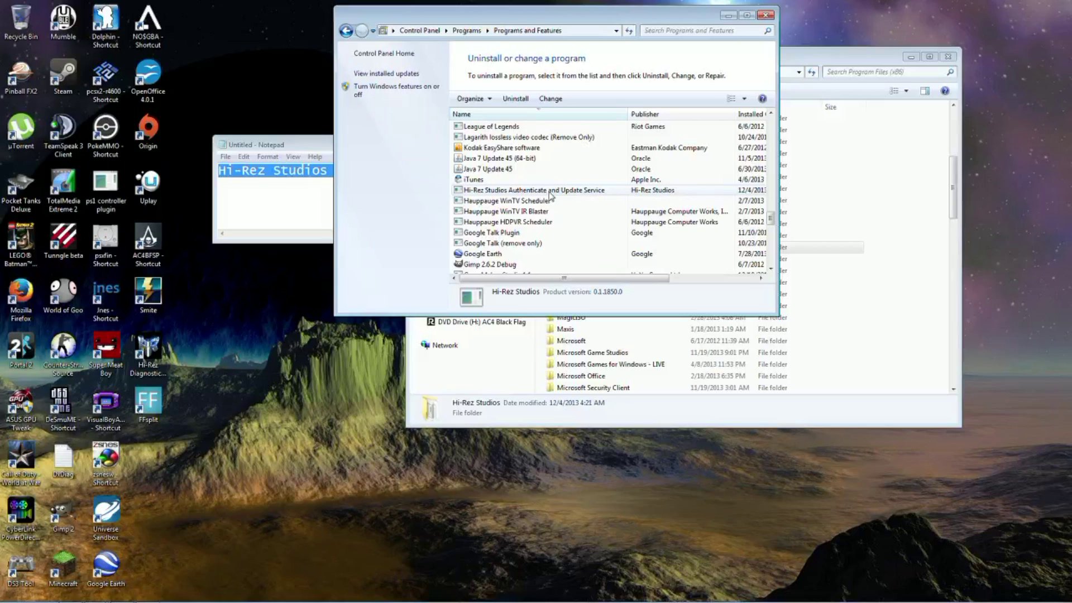
click(590, 196)
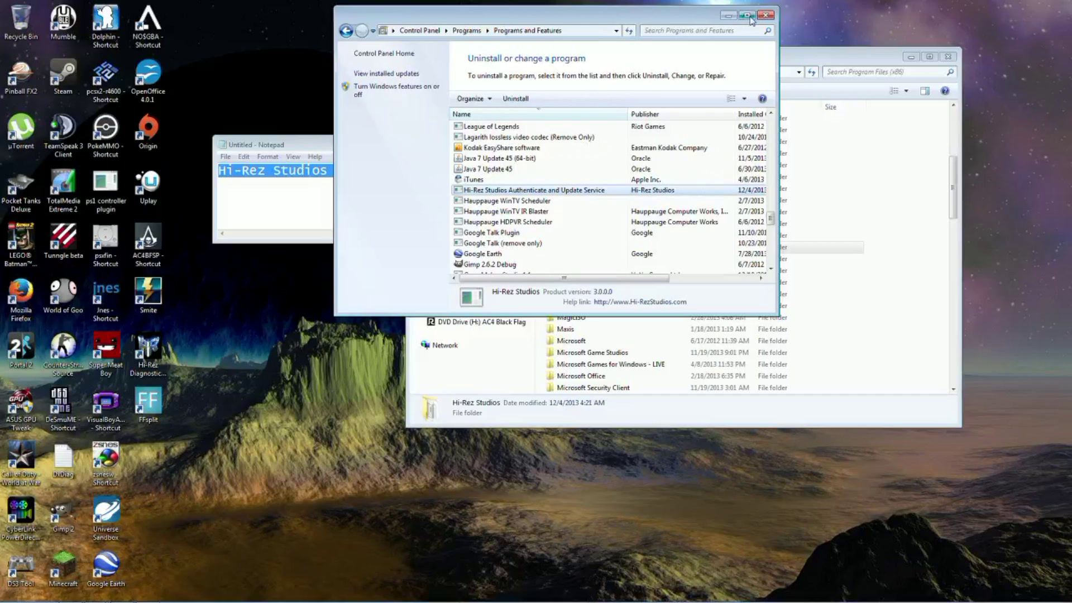
- Close the programs list and sort Downloads by date modified, newest first
click(766, 15)
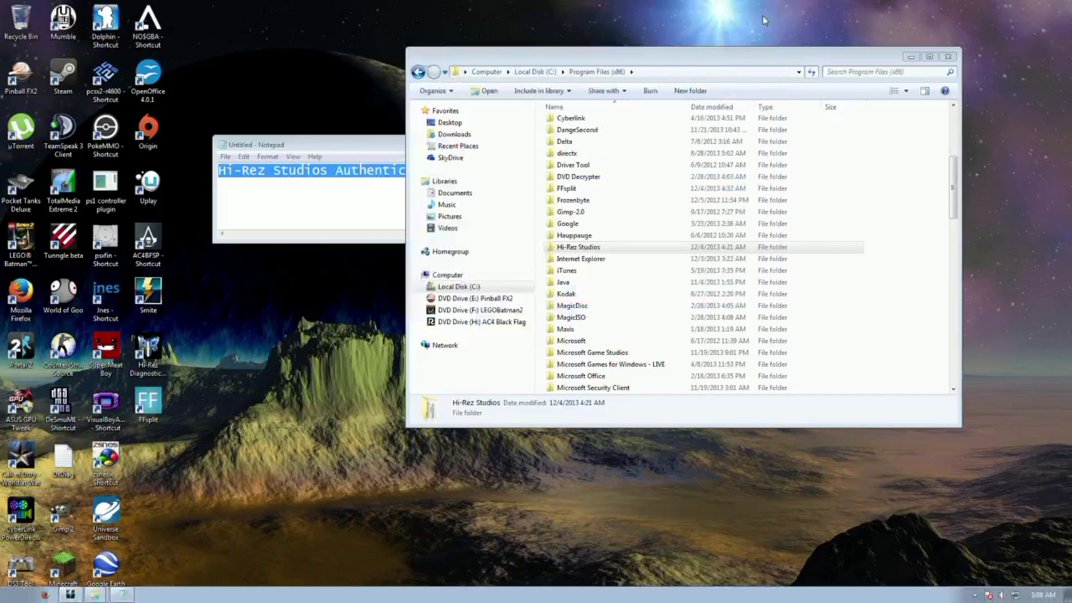
click(452, 134)
scroll(662, 302, down, 3)
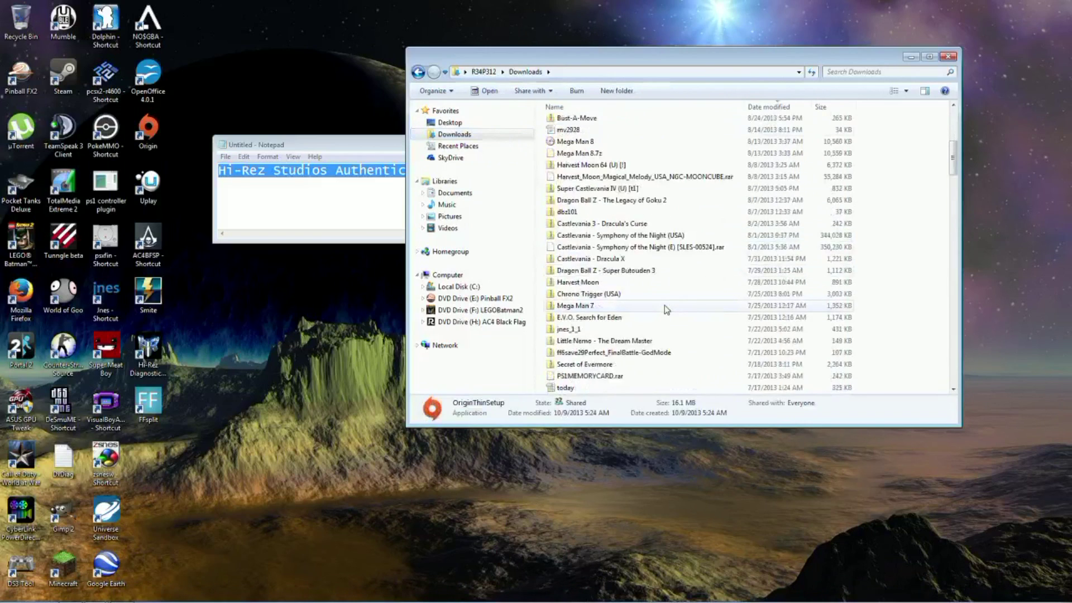
scroll(664, 309, down, 5)
scroll(666, 307, down, 3)
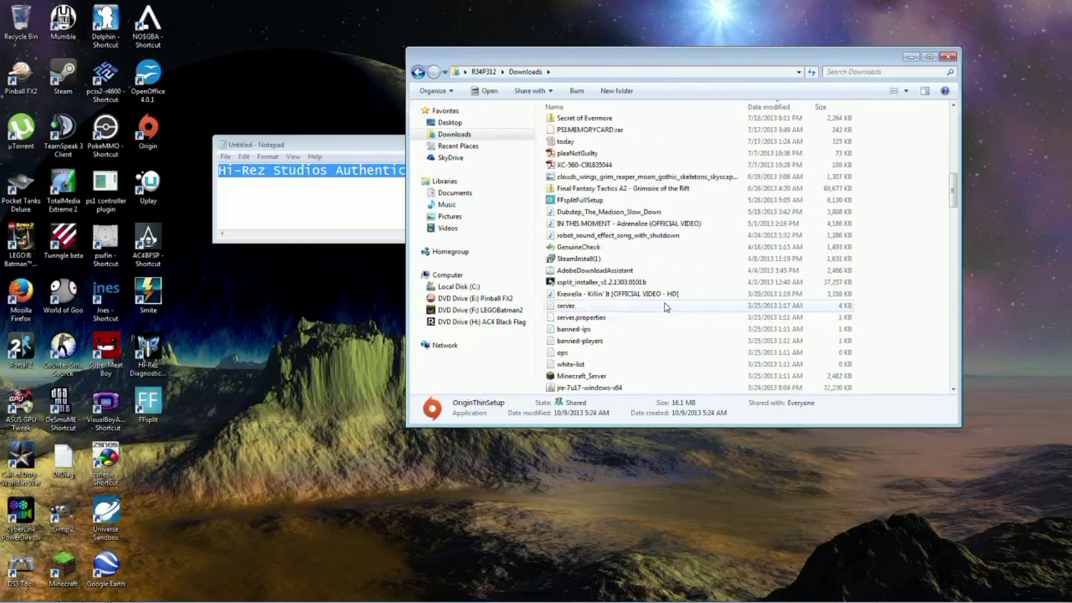
scroll(665, 307, down, 3)
scroll(665, 308, down, 2)
scroll(666, 308, down, 5)
scroll(665, 305, down, 2)
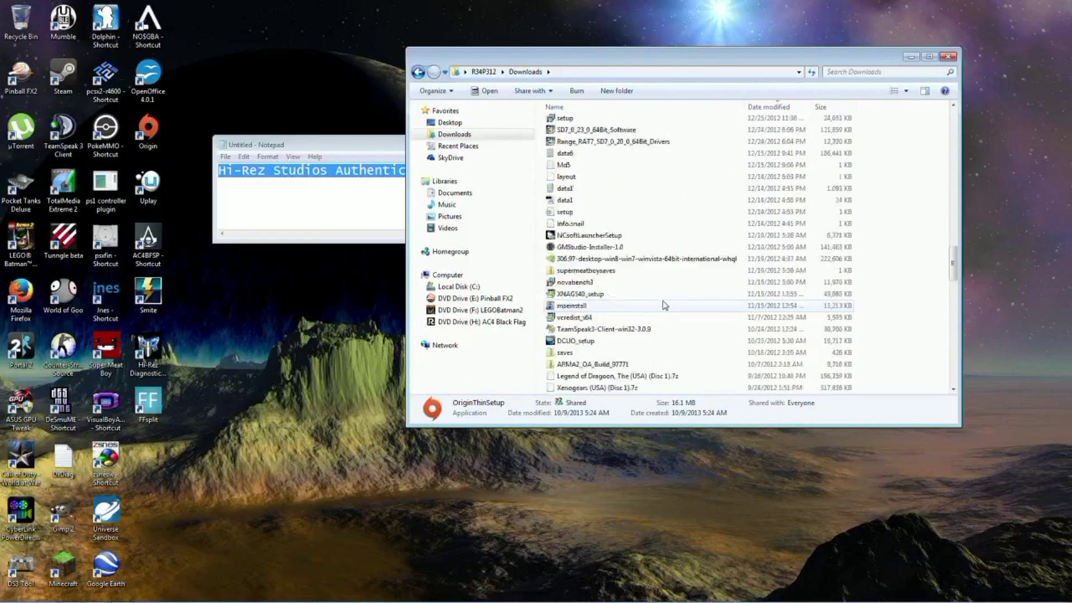
scroll(663, 304, up, 1)
scroll(663, 304, up, 1)
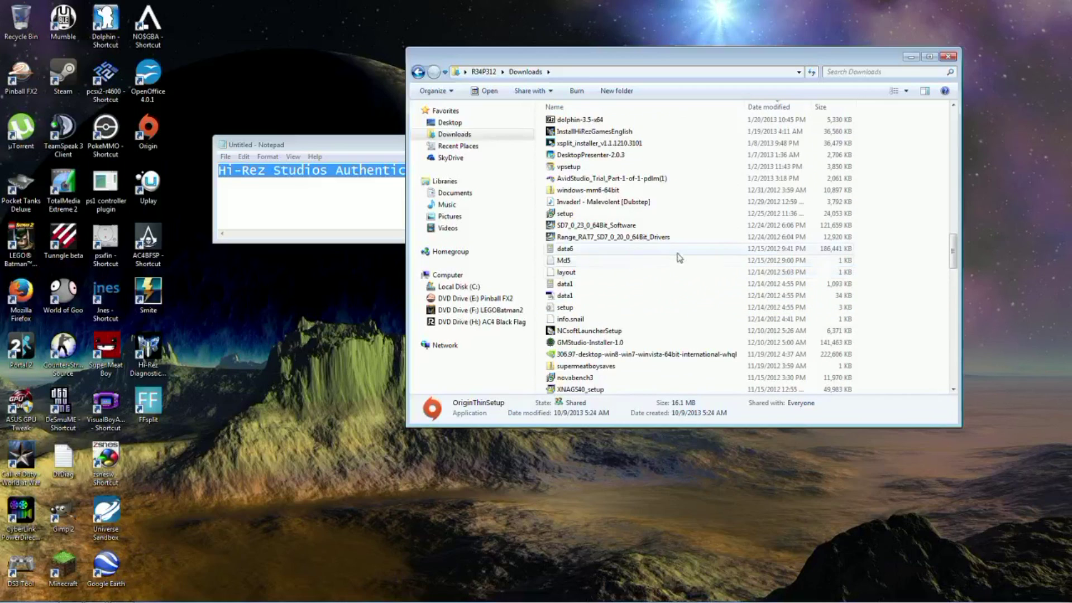
scroll(670, 248, down, 3)
scroll(671, 248, down, 3)
scroll(670, 245, down, 3)
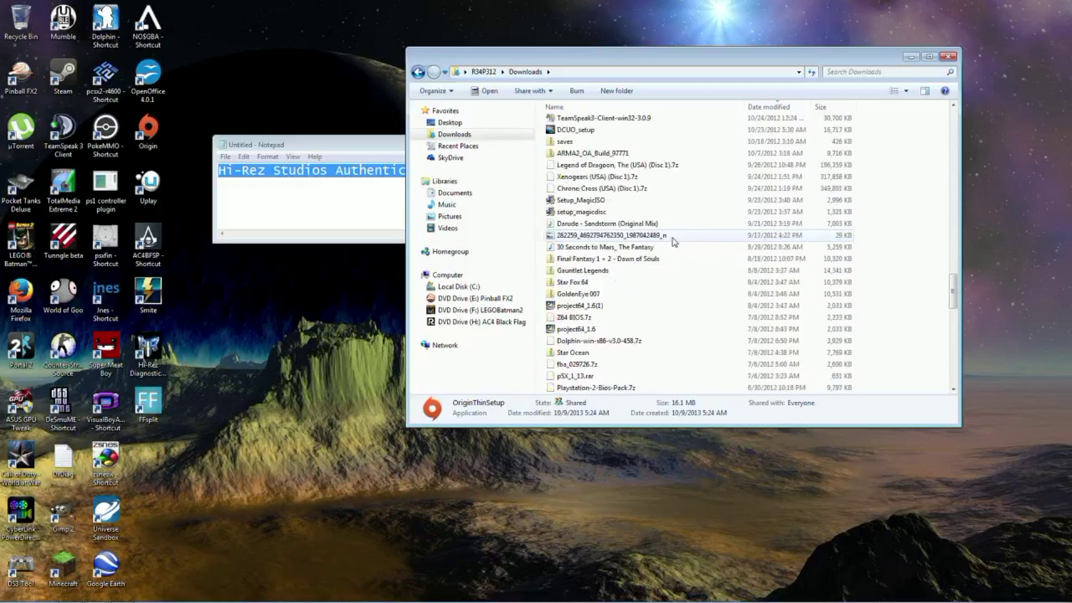
scroll(670, 243, down, 3)
scroll(670, 242, down, 6)
scroll(673, 242, down, 6)
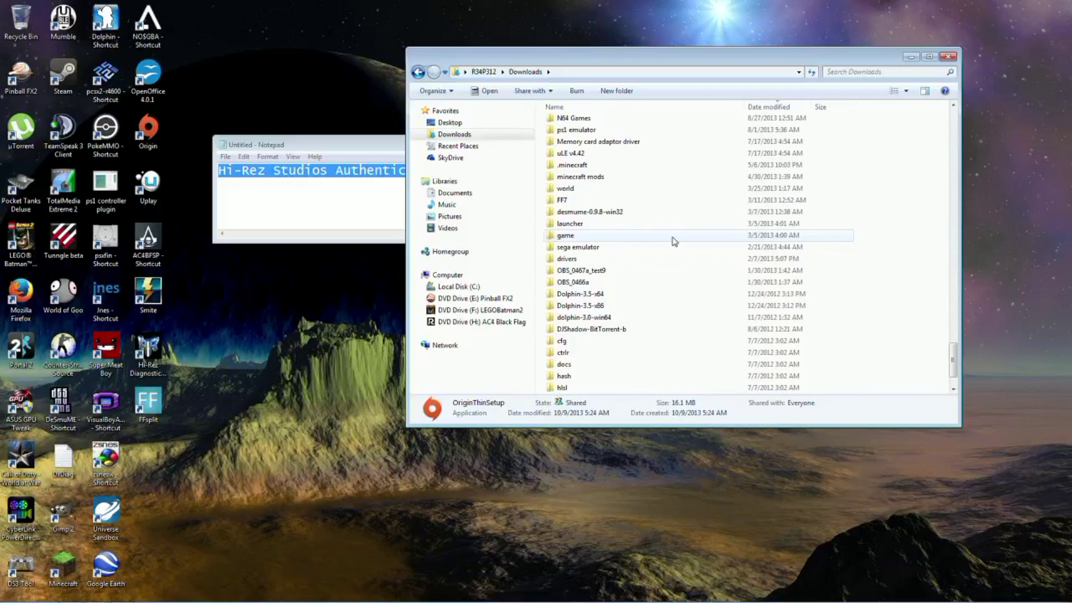
scroll(673, 241, down, 1)
scroll(674, 242, up, 5)
scroll(675, 242, up, 5)
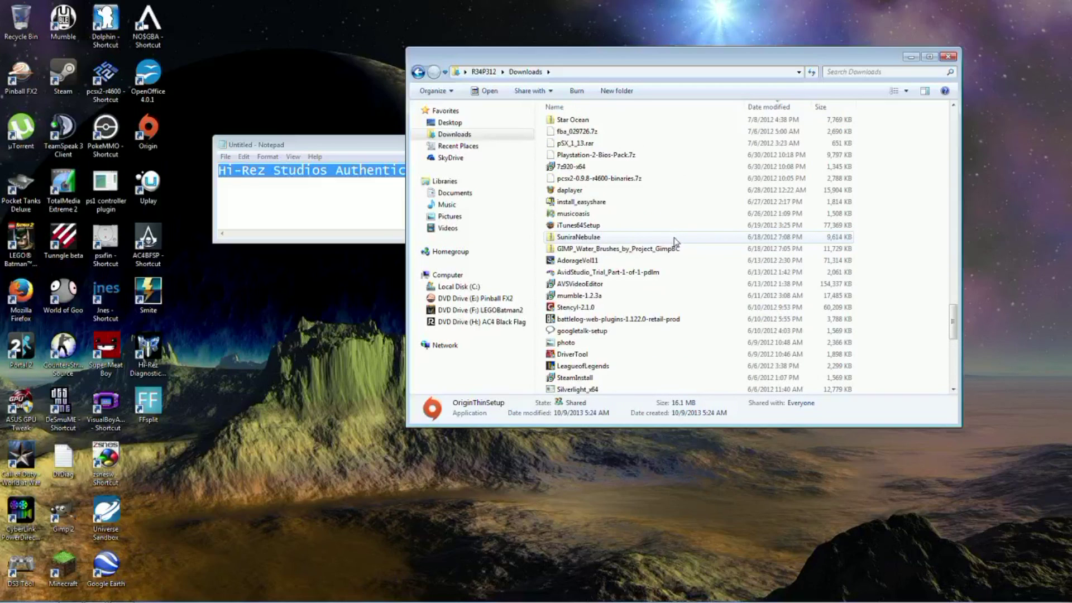
scroll(675, 241, up, 5)
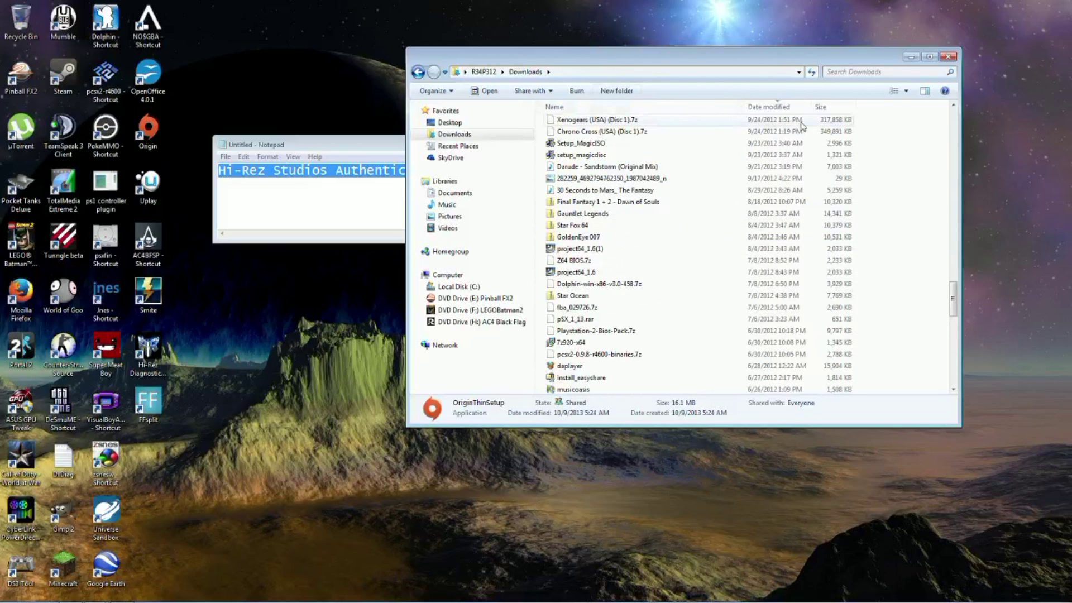
click(777, 107)
scroll(665, 162, down, 5)
scroll(664, 159, down, 5)
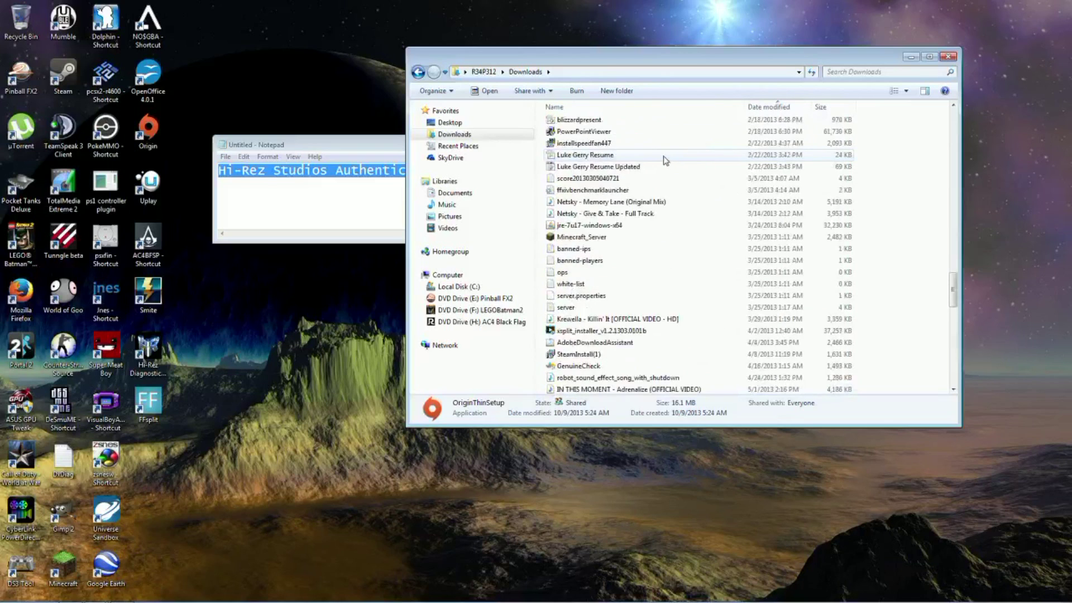
scroll(664, 159, up, 5)
scroll(664, 159, up, 5)
scroll(663, 156, up, 5)
scroll(661, 152, up, 5)
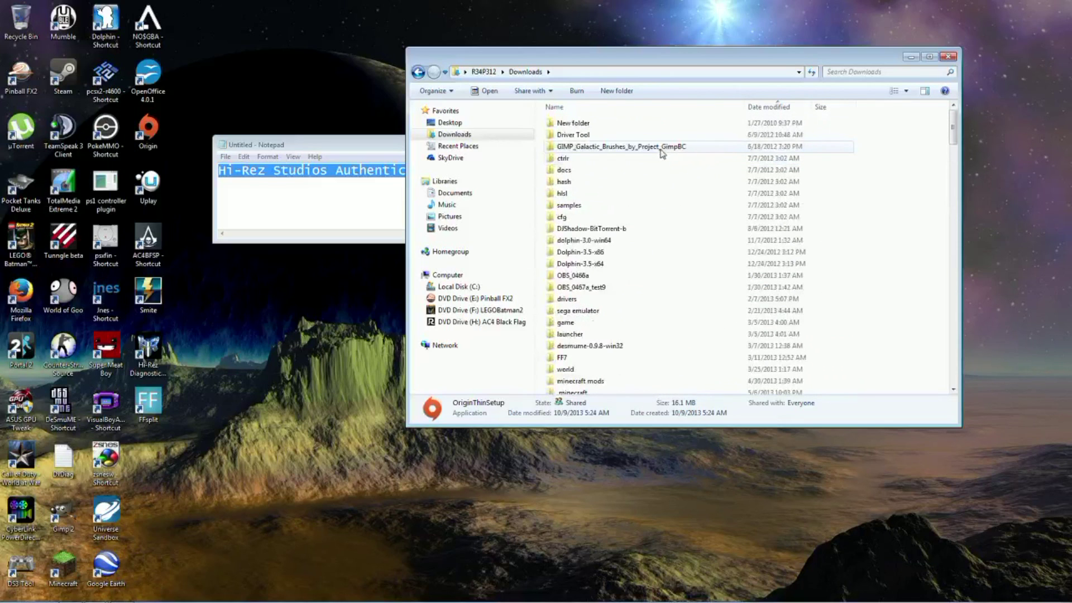
click(769, 111)
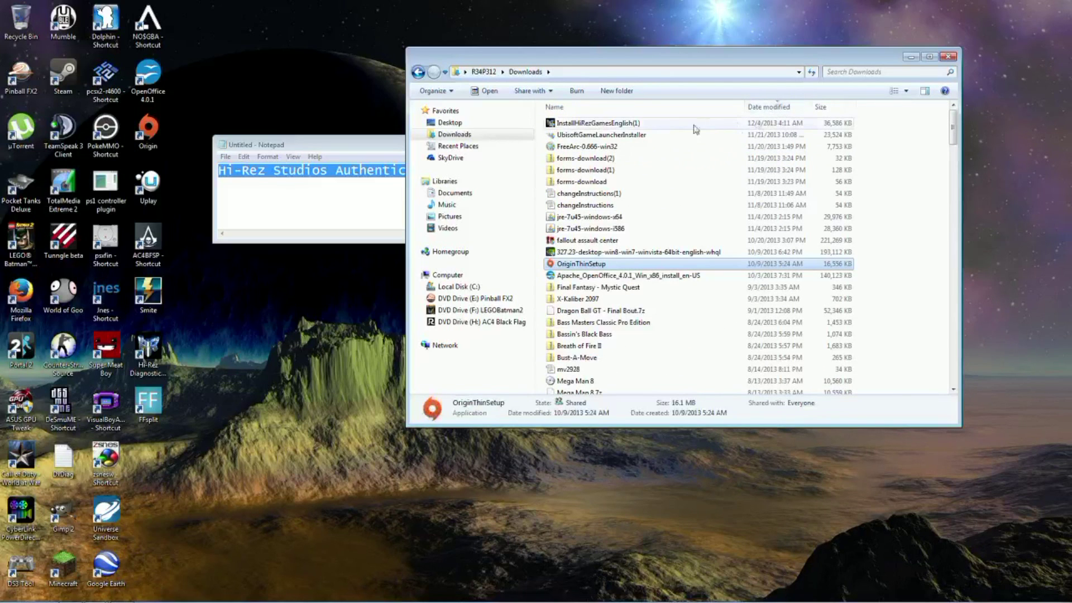
- Run the InstallHiRezGamesEnglish(1) installer as administrator
click(646, 125)
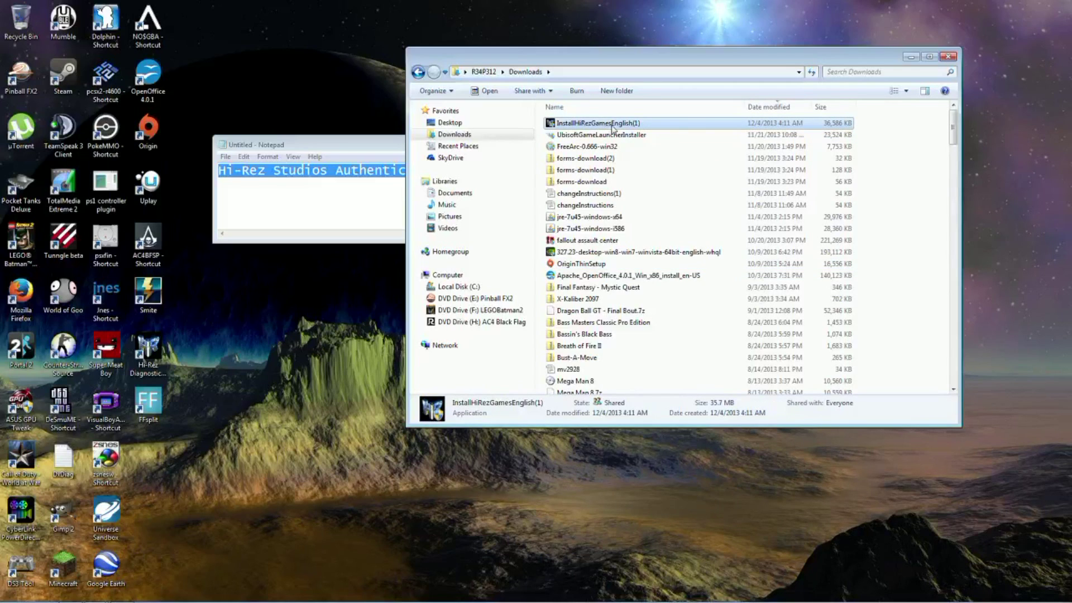
right_click(626, 128)
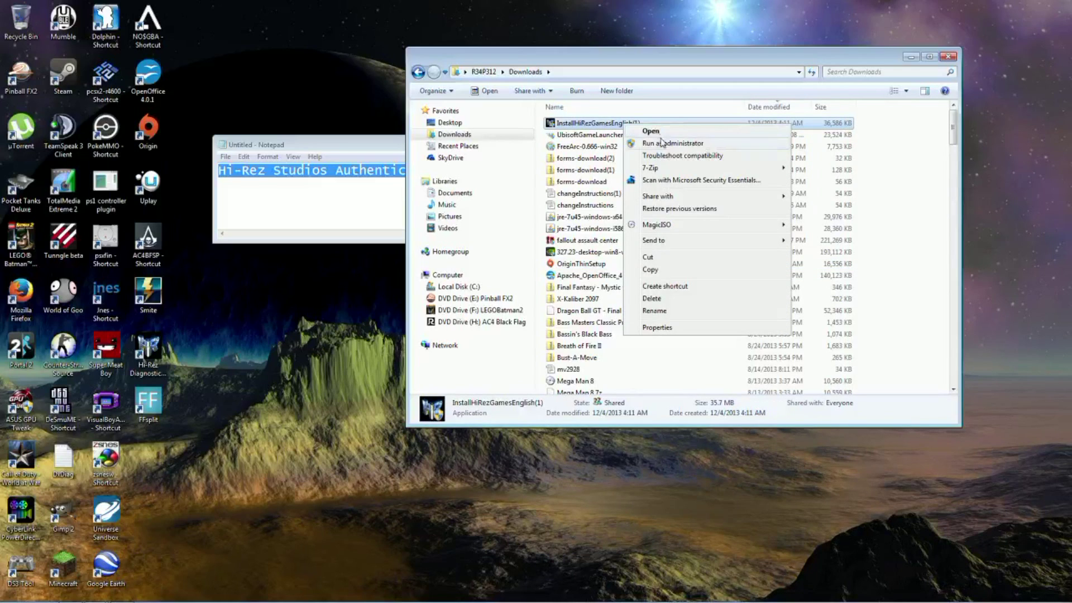
click(603, 125)
click(648, 47)
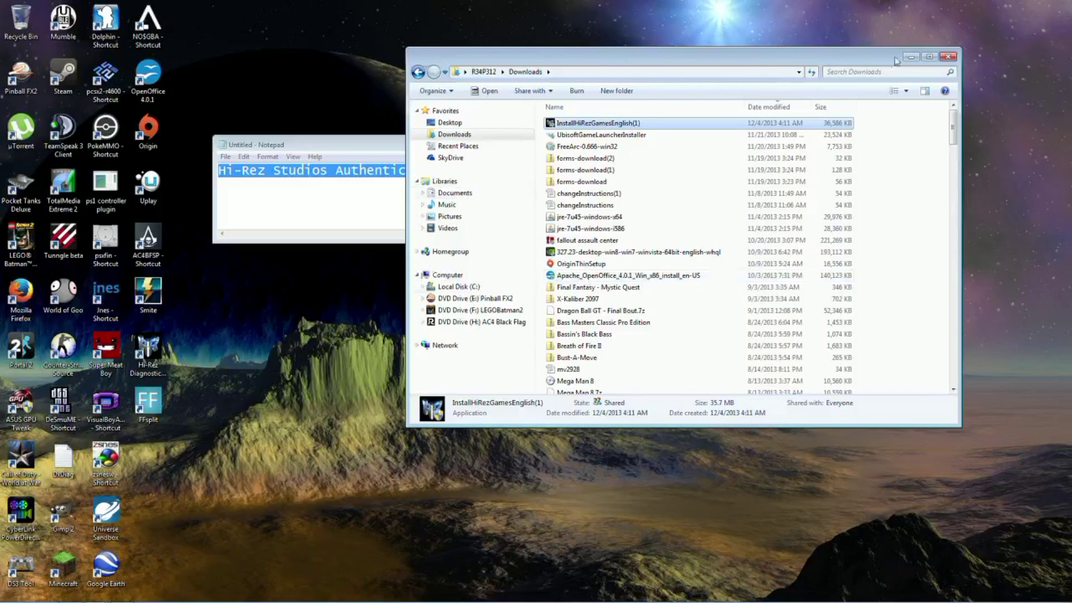
- Revisit C:\Program Files (x86), close Explorer, and close the Notepad note without saving
mouse_move(470, 252)
click(458, 287)
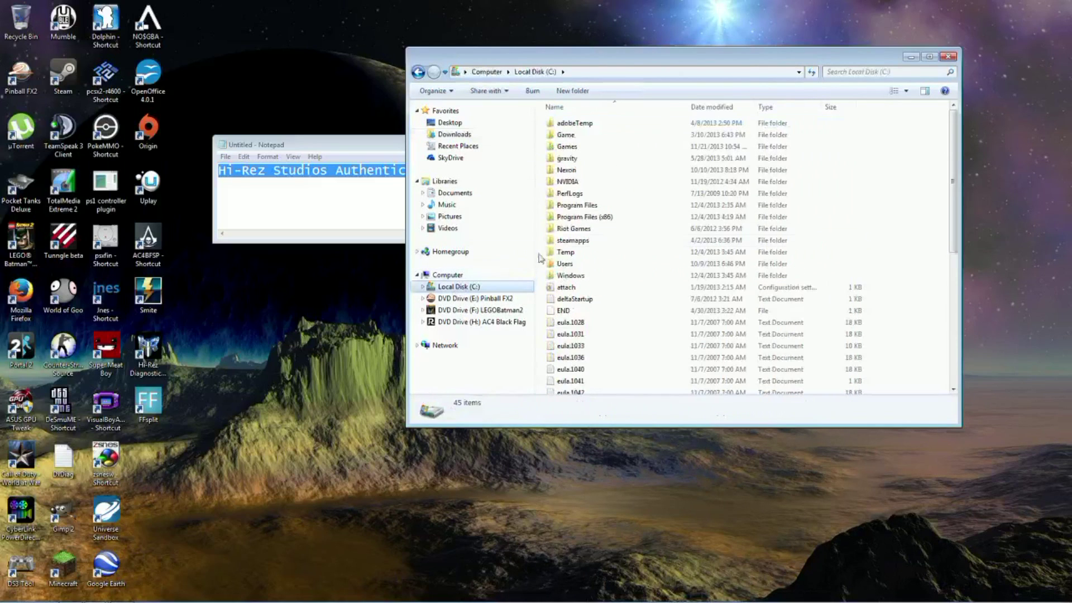
click(573, 220)
double_click(572, 221)
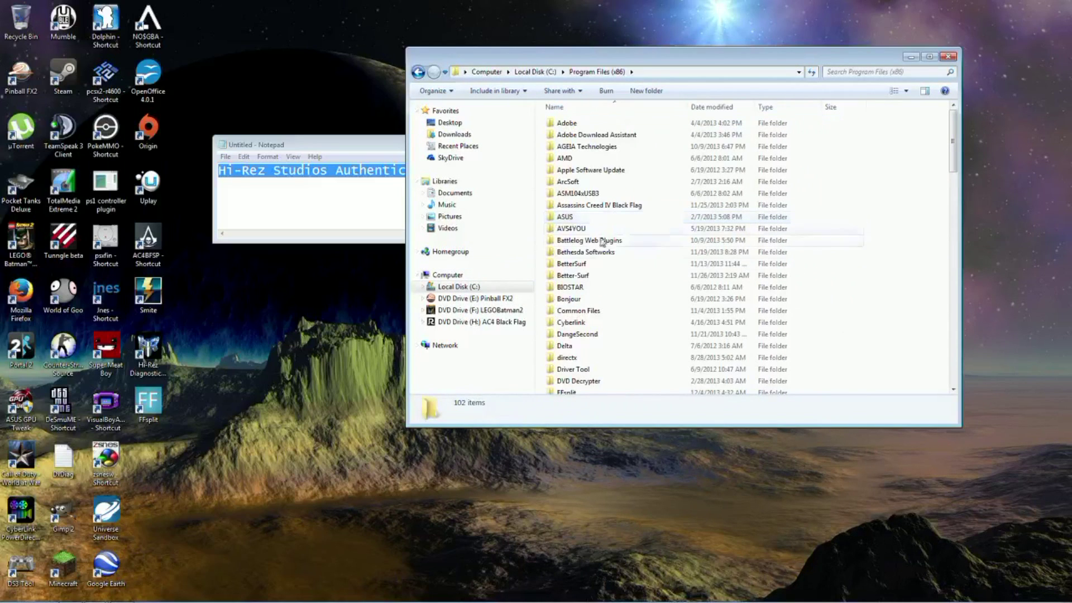
click(947, 57)
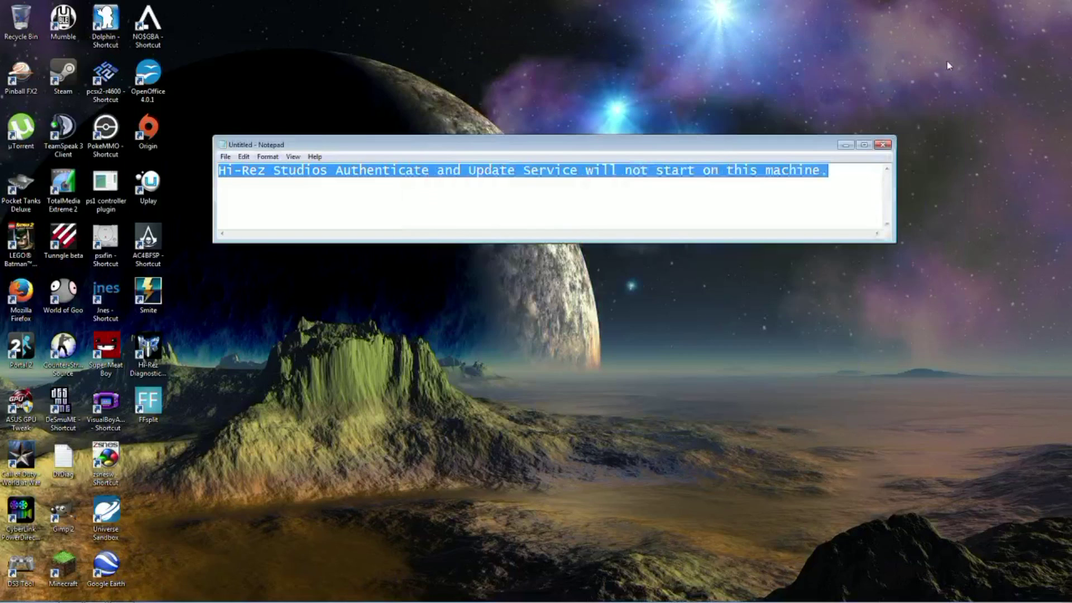
click(883, 144)
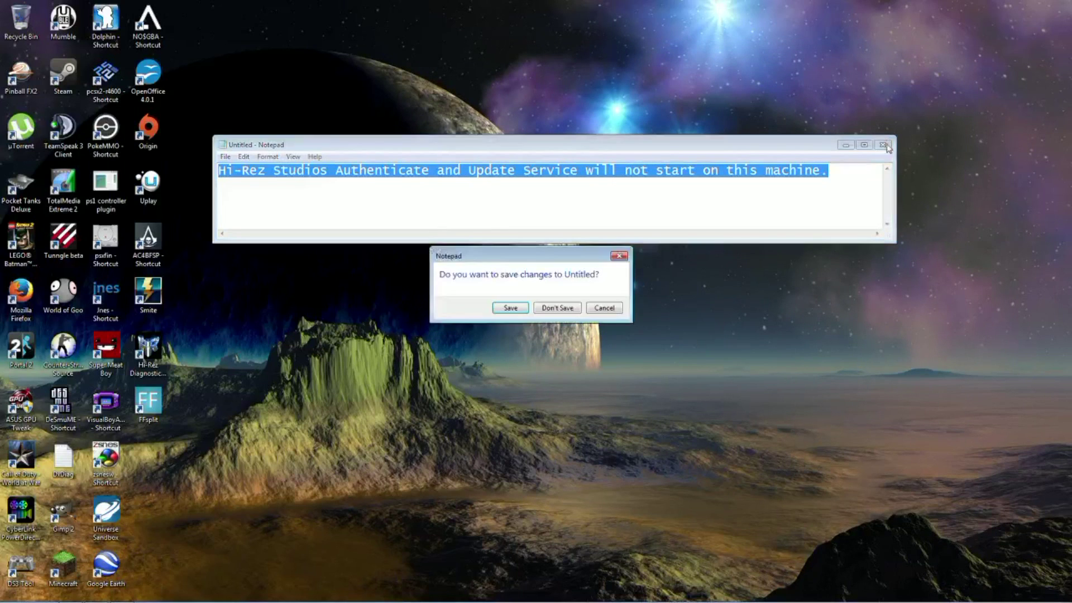
click(557, 308)
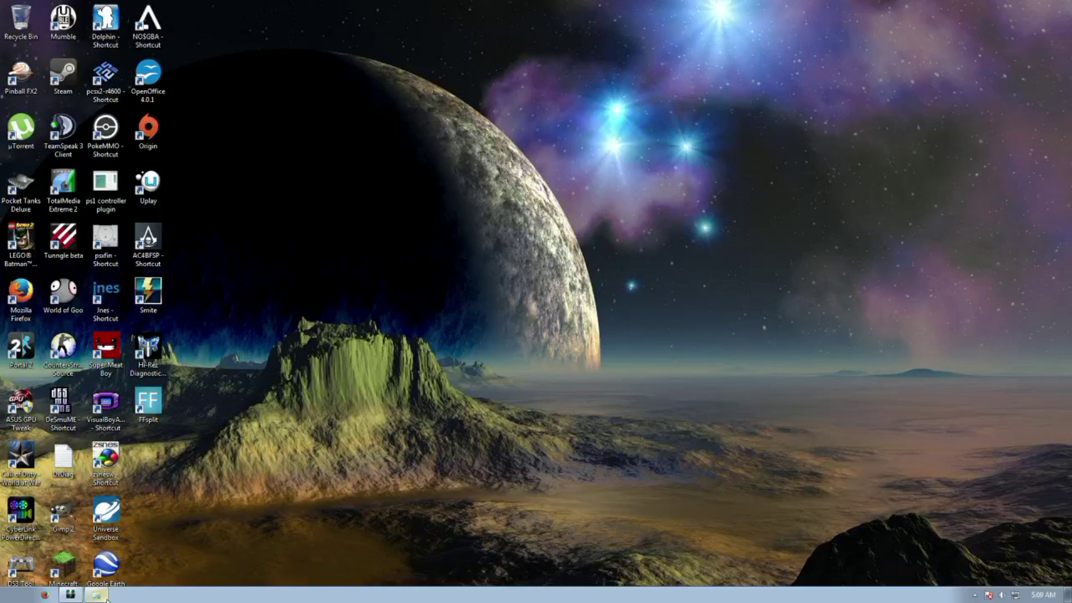
- Close Firefox, launch Smite from the taskbar, and open FFsplit from the tray
click(61, 597)
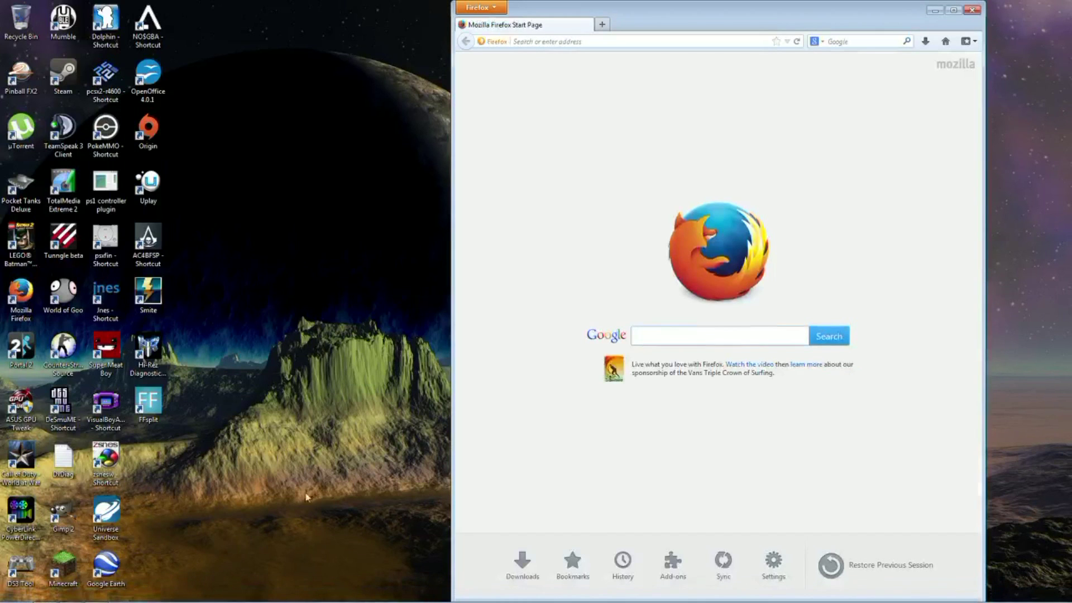
click(972, 9)
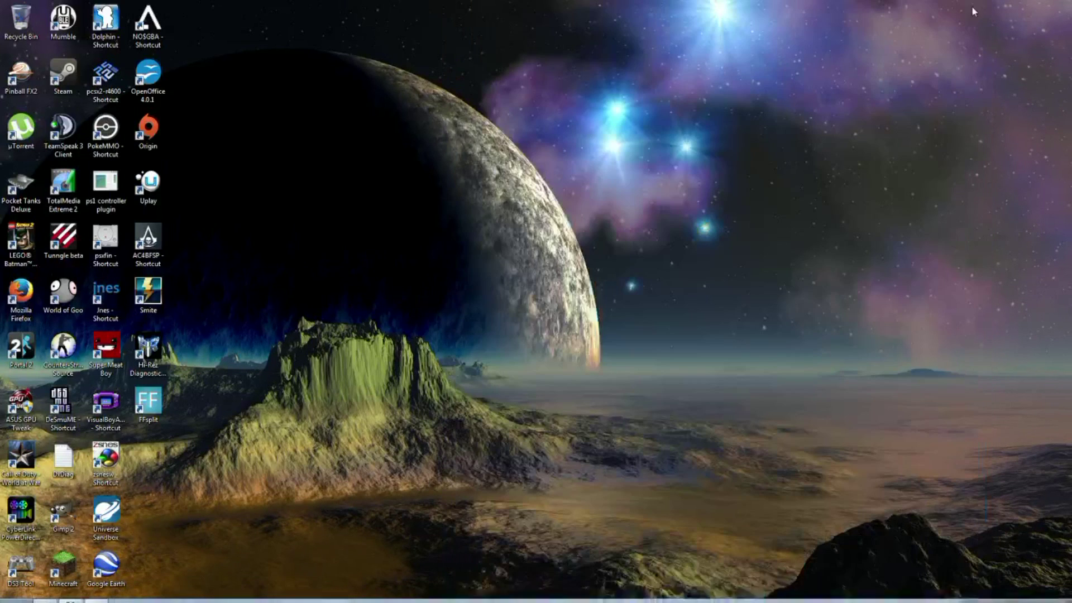
click(69, 595)
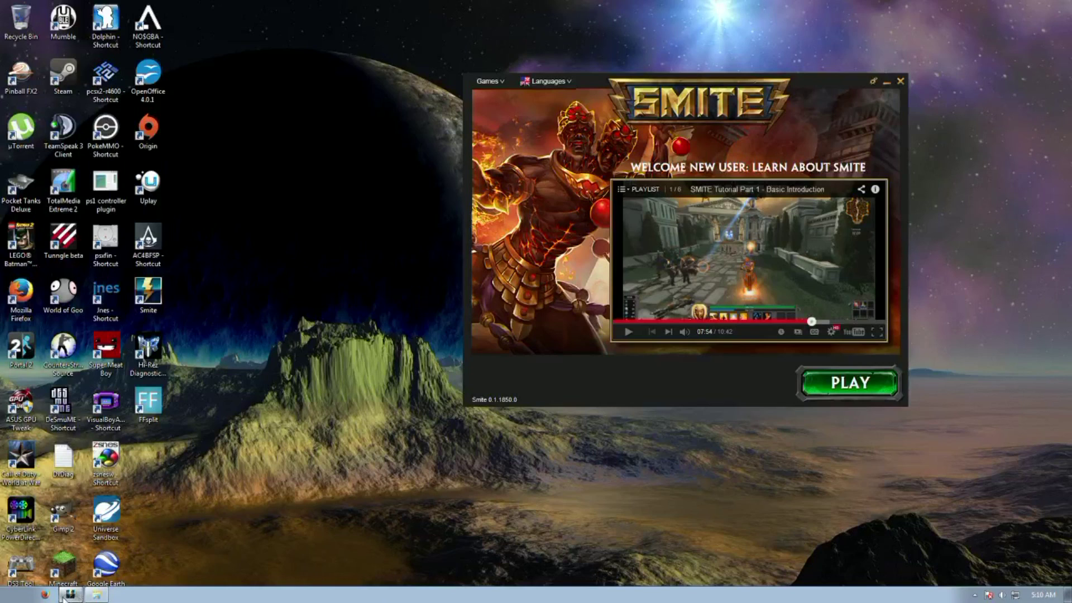
click(974, 594)
click(987, 553)
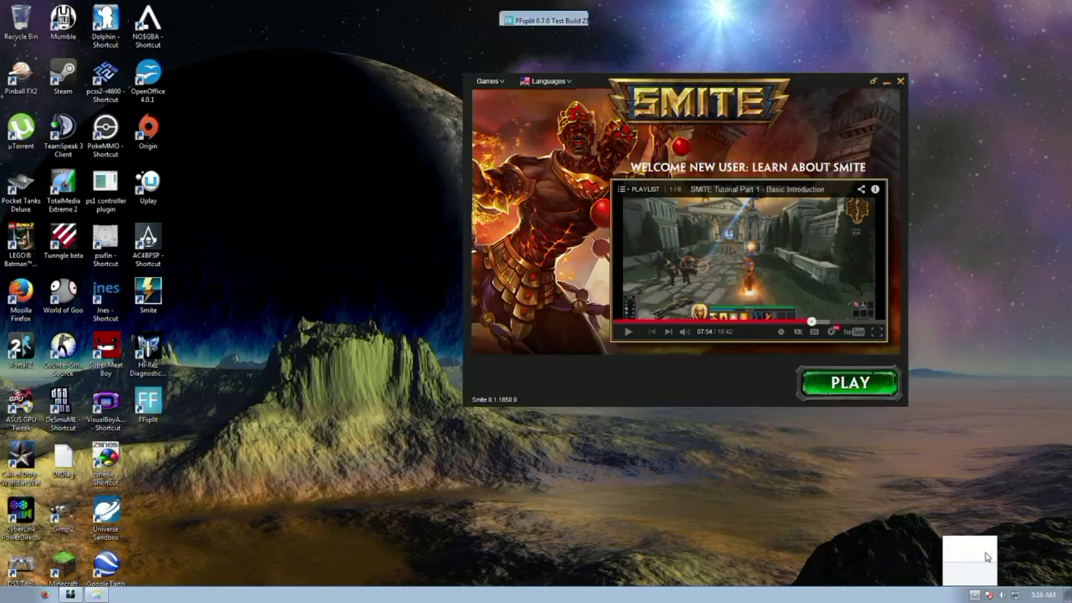